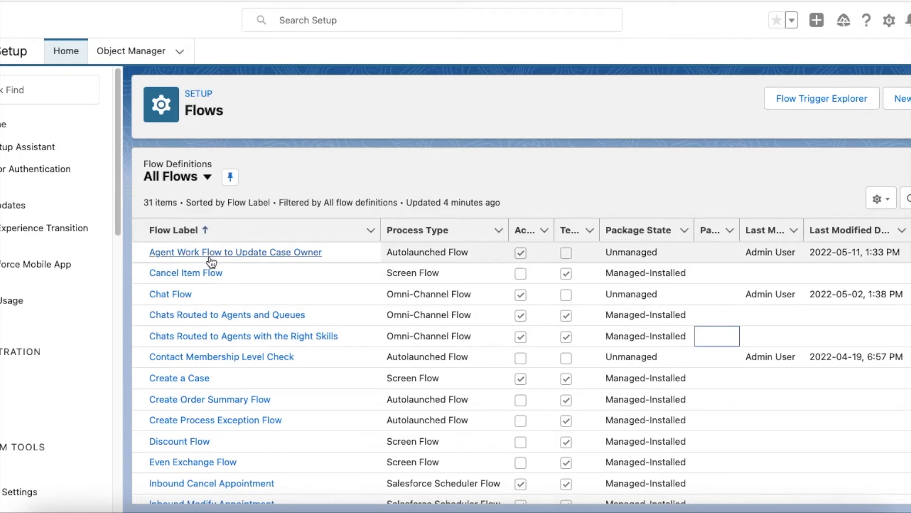
Step: Open Agent Work Flow to Update Case Owner and check its trigger: Agent Work updated, Status Opened, WorkItemId starting 570
{"action": "left_click", "coordinate": [307, 250]}
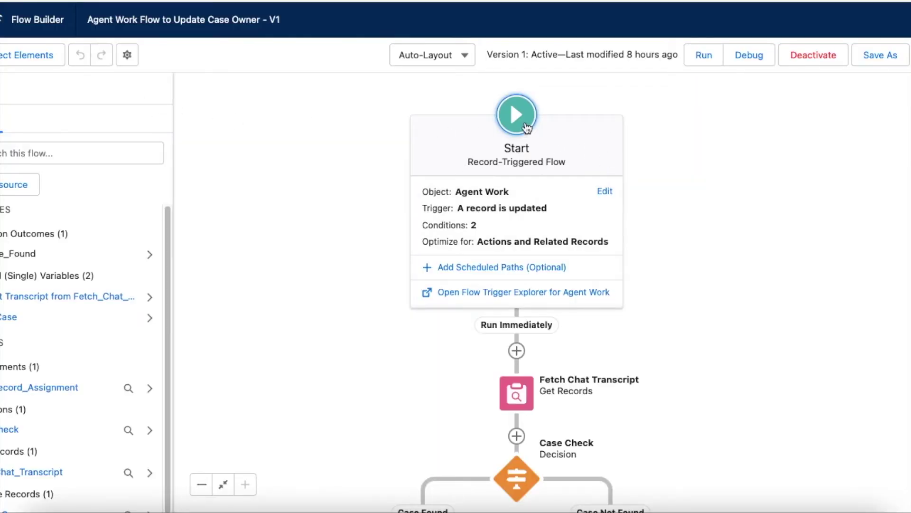
{"action": "left_click", "coordinate": [610, 192]}
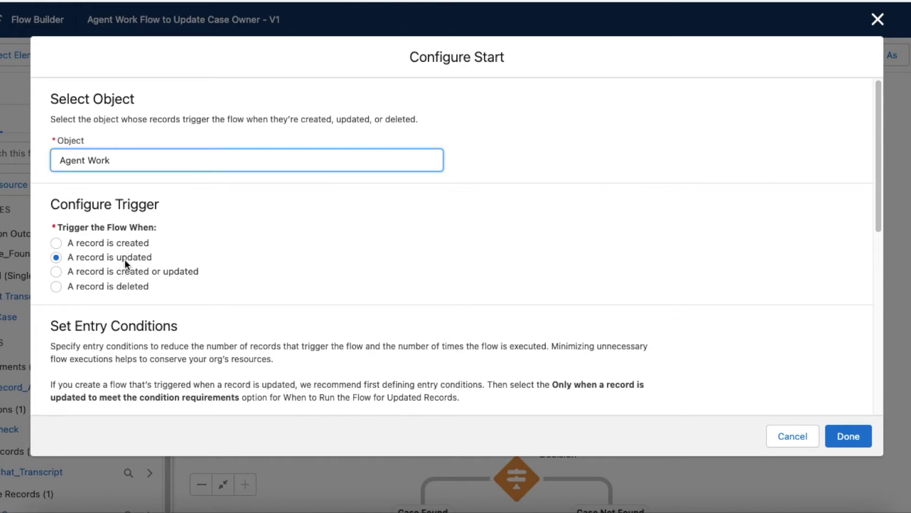
{"action": "scroll", "coordinate": [168, 258], "scroll_direction": "down", "scroll_amount": 3}
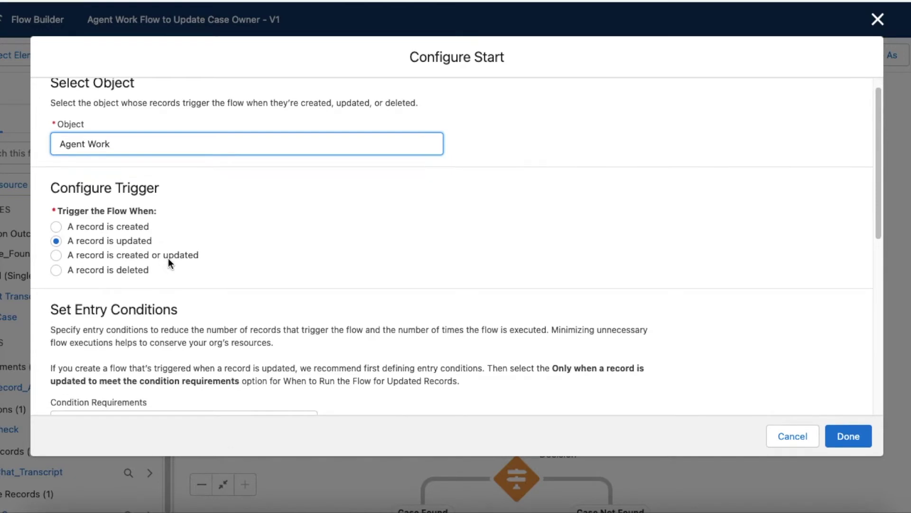
{"action": "scroll", "coordinate": [291, 242], "scroll_direction": "down", "scroll_amount": 10}
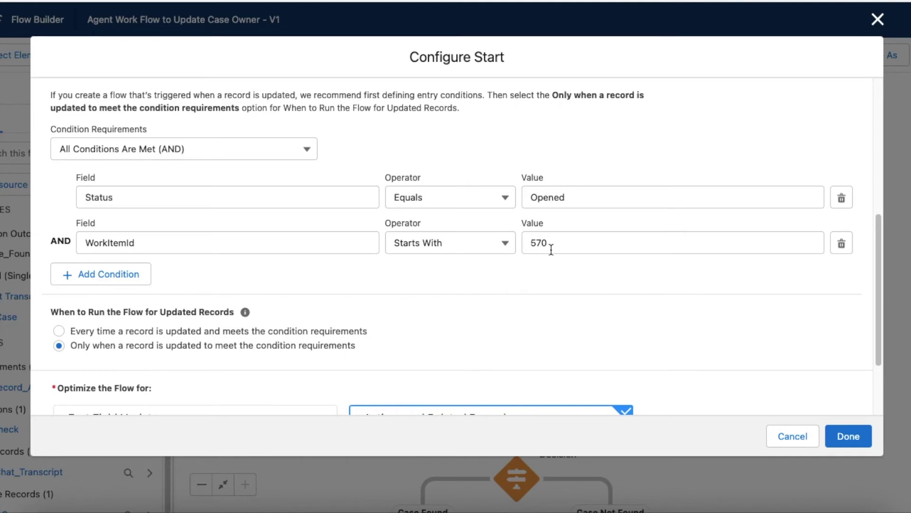
{"action": "left_click_drag", "start_coordinate": [547, 241], "coordinate": [533, 241]}
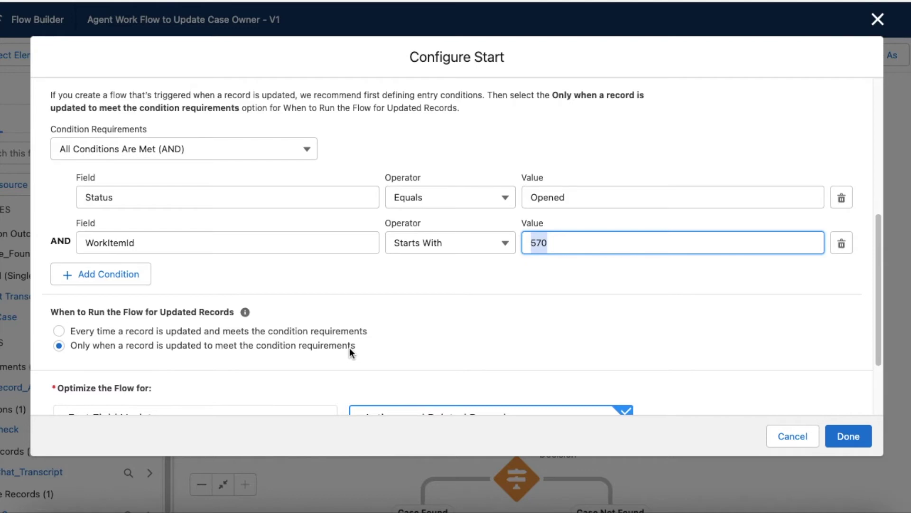
{"action": "scroll", "coordinate": [354, 325], "scroll_direction": "down", "scroll_amount": 3}
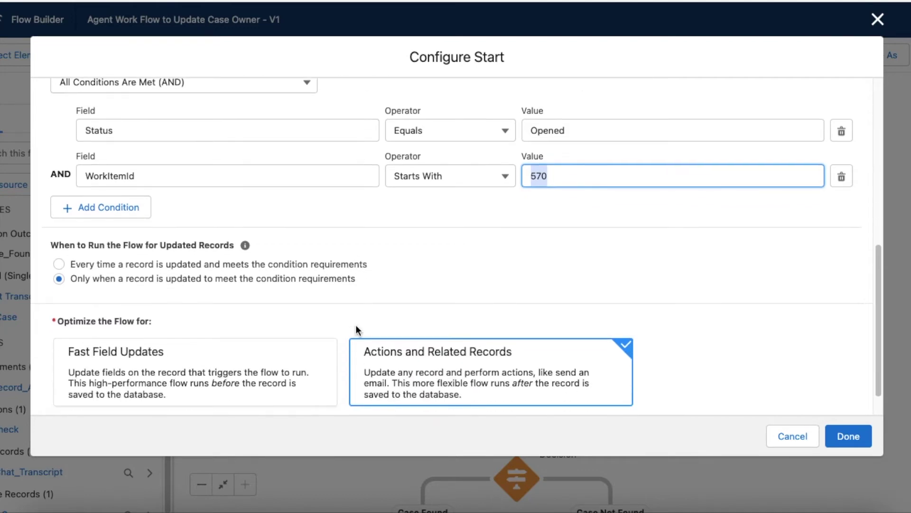
{"action": "scroll", "coordinate": [540, 335], "scroll_direction": "up", "scroll_amount": 6}
{"action": "scroll", "coordinate": [539, 334], "scroll_direction": "up", "scroll_amount": 4}
{"action": "scroll", "coordinate": [480, 331], "scroll_direction": "down", "scroll_amount": 3}
{"action": "scroll", "coordinate": [289, 187], "scroll_direction": "up", "scroll_amount": 3}
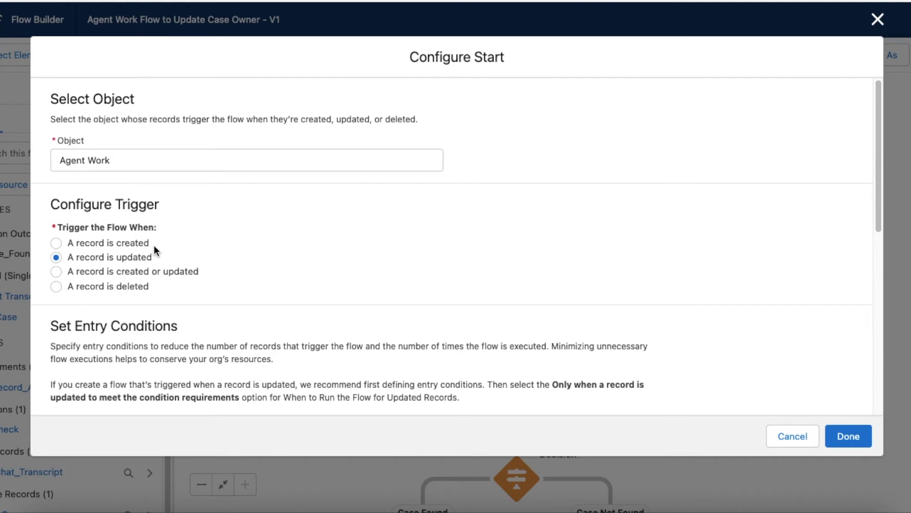
{"action": "scroll", "coordinate": [157, 252], "scroll_direction": "down", "scroll_amount": 5}
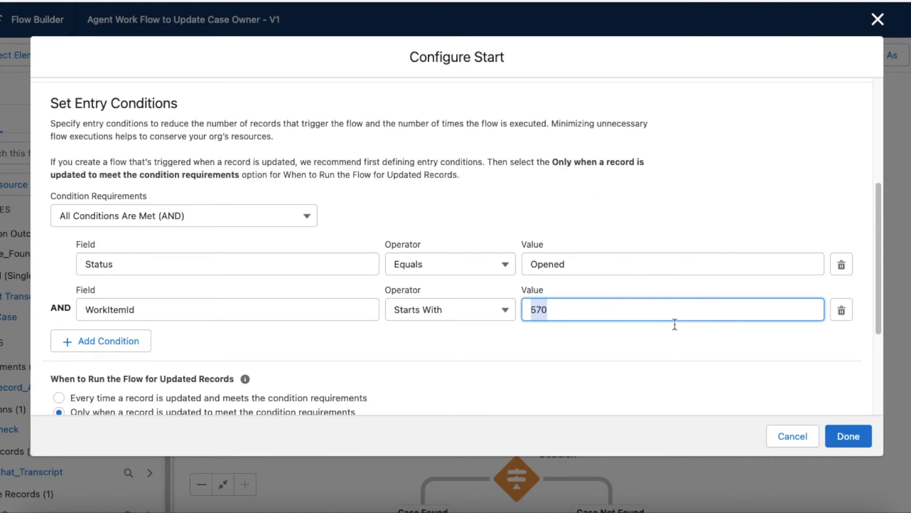
{"action": "left_click", "coordinate": [849, 436]}
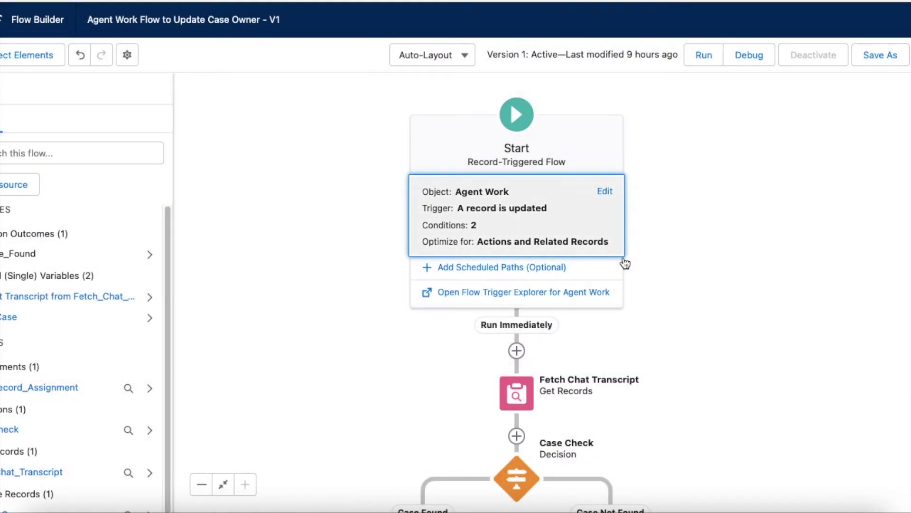
Step: Inspect Fetch Chat Transcript's filter and stored CaseId and OwnerId fields, then bring up the Case Check decision
{"action": "left_click_drag", "start_coordinate": [765, 351], "coordinate": [734, 204]}
{"action": "scroll", "coordinate": [733, 204], "scroll_direction": "down", "scroll_amount": 3}
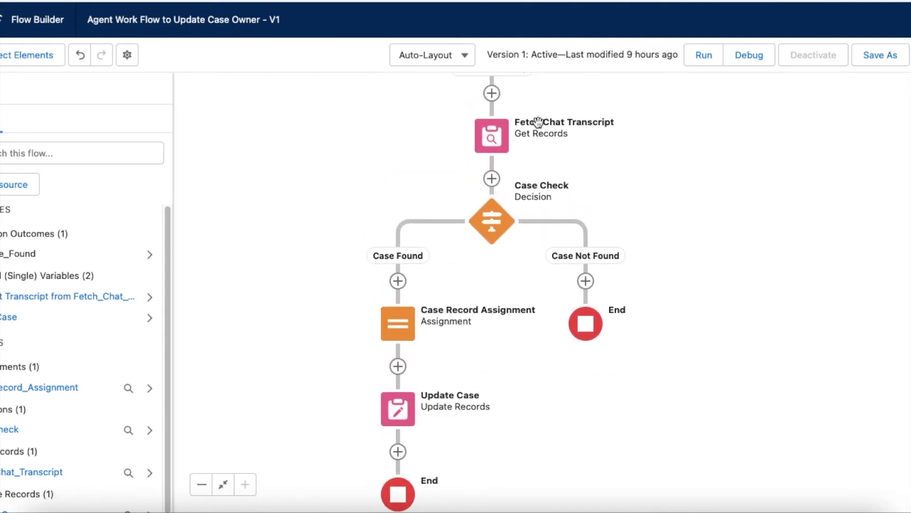
{"action": "double_click", "coordinate": [501, 142]}
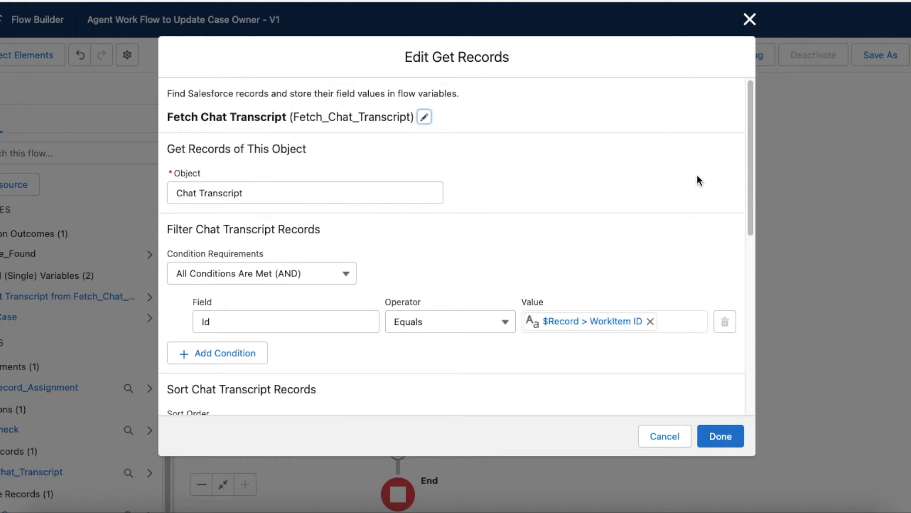
{"action": "left_click_drag", "start_coordinate": [753, 161], "coordinate": [746, 306]}
{"action": "scroll", "coordinate": [745, 304], "scroll_direction": "down", "scroll_amount": 1}
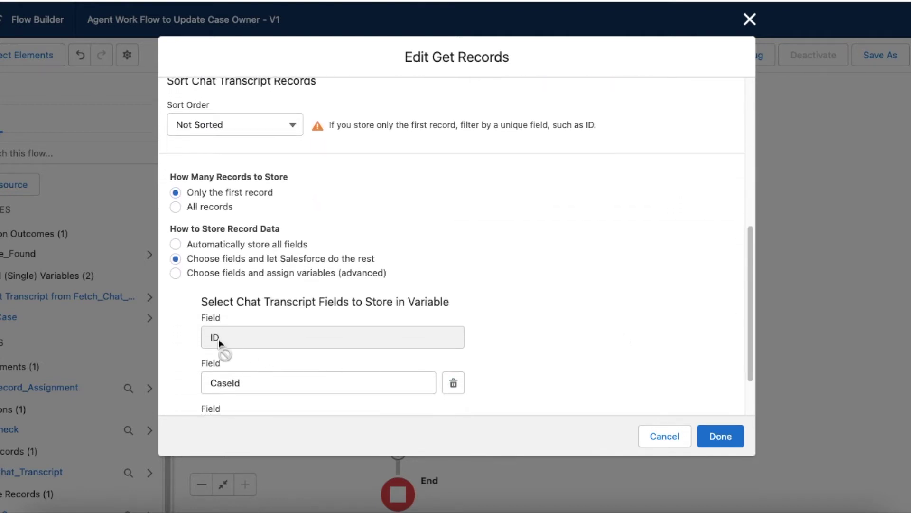
{"action": "scroll", "coordinate": [260, 342], "scroll_direction": "down", "scroll_amount": 3}
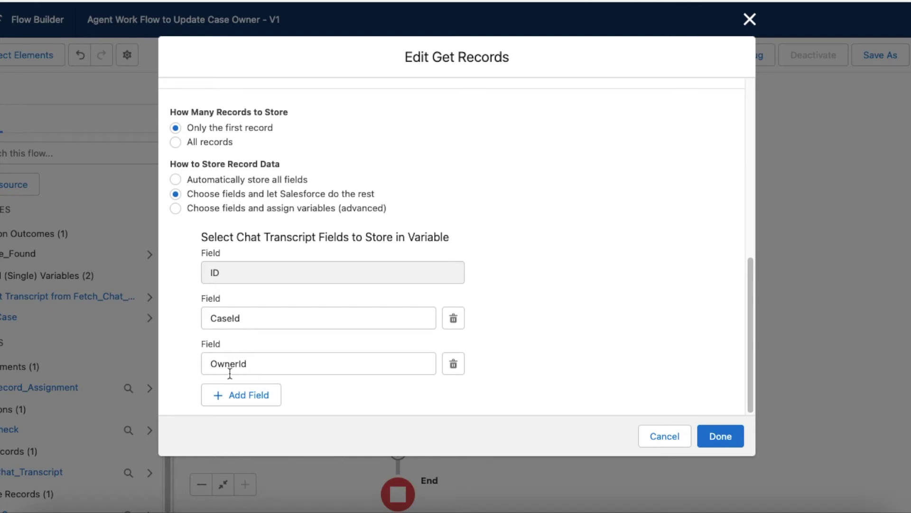
{"action": "left_click", "coordinate": [721, 436]}
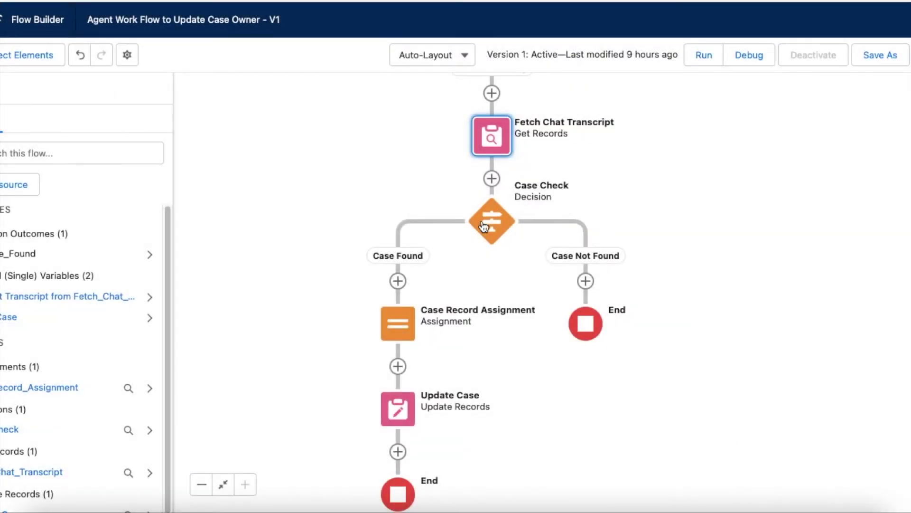
{"action": "left_click", "coordinate": [497, 224]}
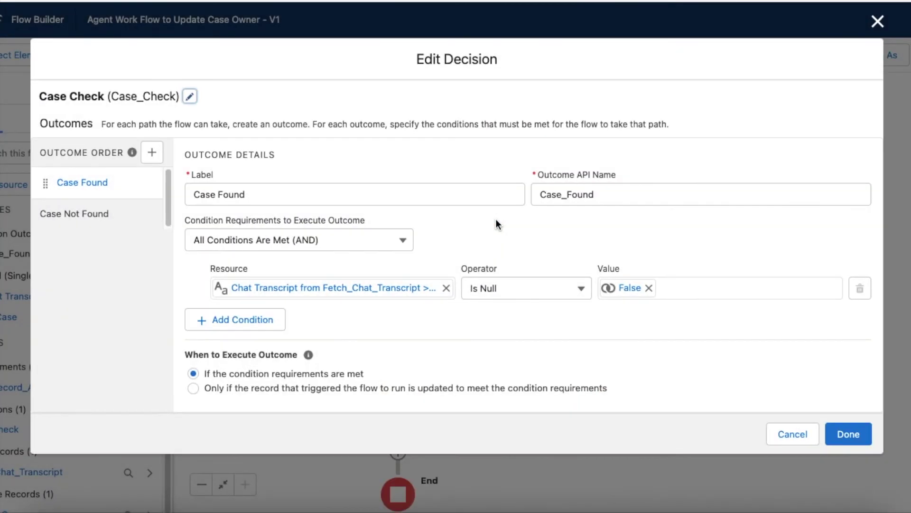
Step: Compare the Case Not Found outcome with Case Found, which requires the transcript field Is Null False
{"action": "left_click", "coordinate": [271, 194]}
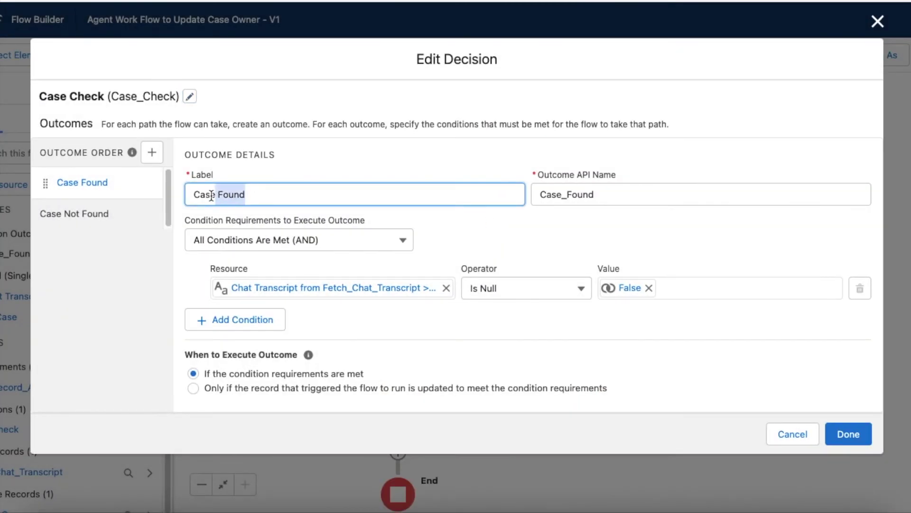
{"action": "left_click", "coordinate": [56, 214]}
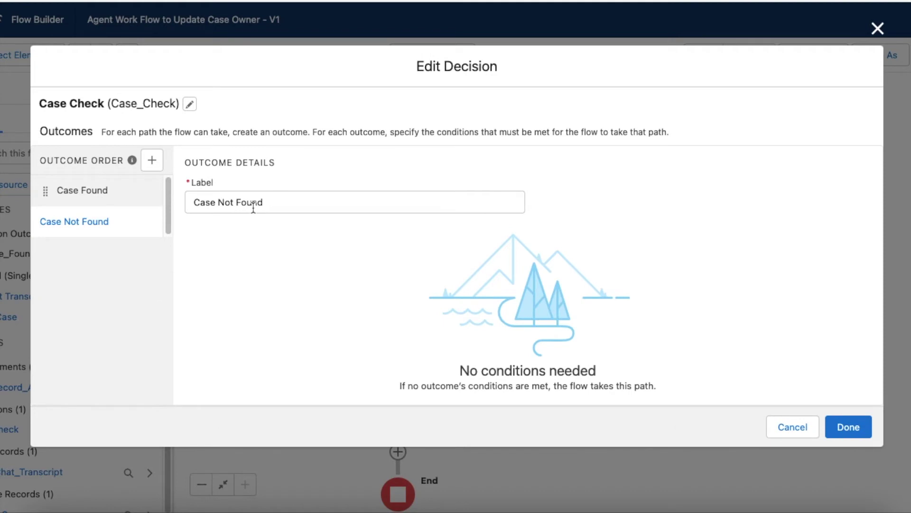
{"action": "left_click_drag", "start_coordinate": [292, 204], "coordinate": [195, 204]}
{"action": "left_click", "coordinate": [75, 192]}
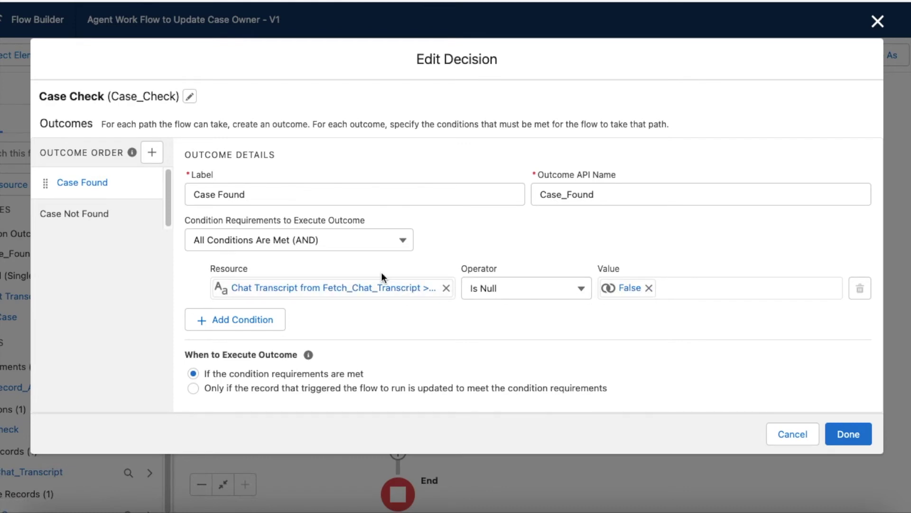
{"action": "left_click", "coordinate": [848, 433]}
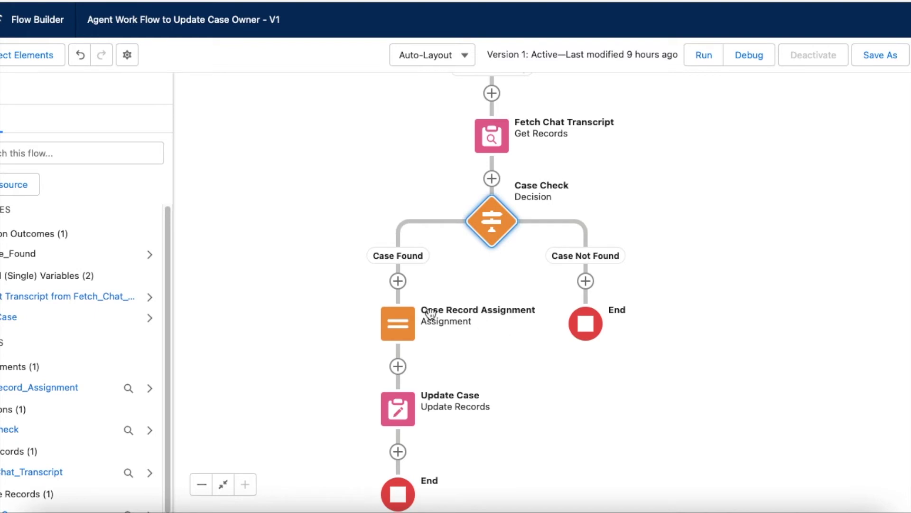
Step: Inspect the Case Record Assignment element's settings
{"action": "left_click", "coordinate": [406, 327]}
{"action": "double_click", "coordinate": [405, 325]}
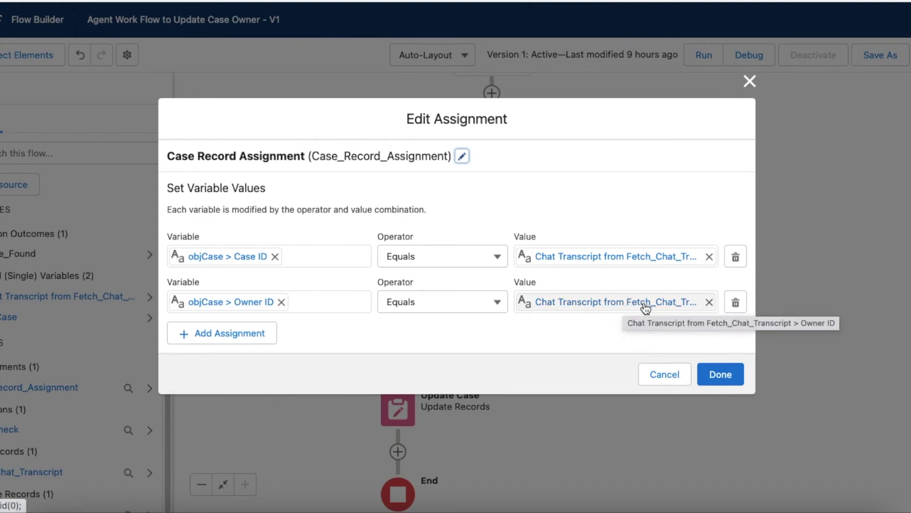
{"action": "left_click", "coordinate": [727, 379]}
Step: Inspect the Update Case element, then bring up the objCase Case record variable
{"action": "double_click", "coordinate": [409, 411]}
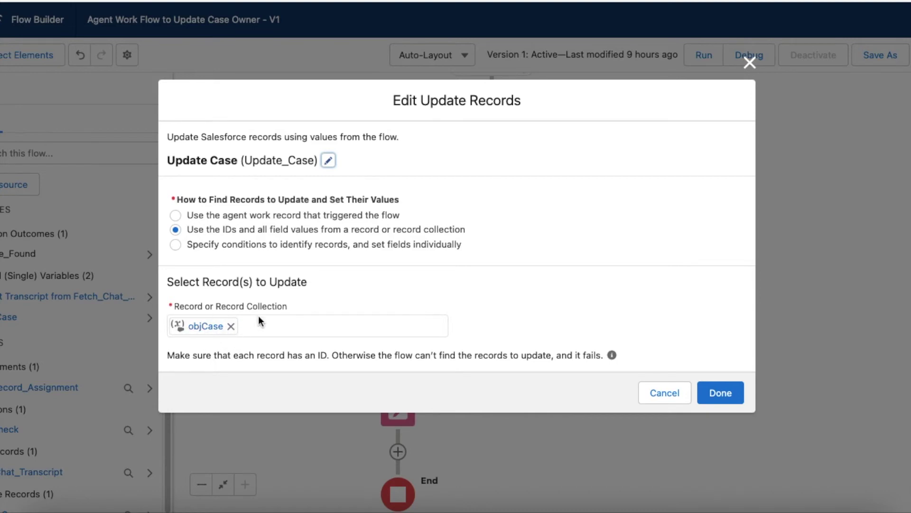
{"action": "left_click", "coordinate": [723, 401]}
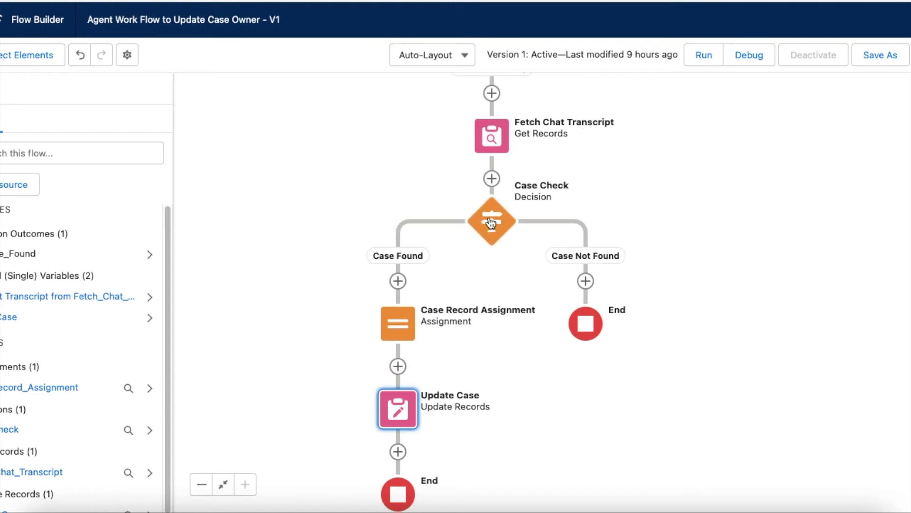
{"action": "left_click", "coordinate": [18, 317]}
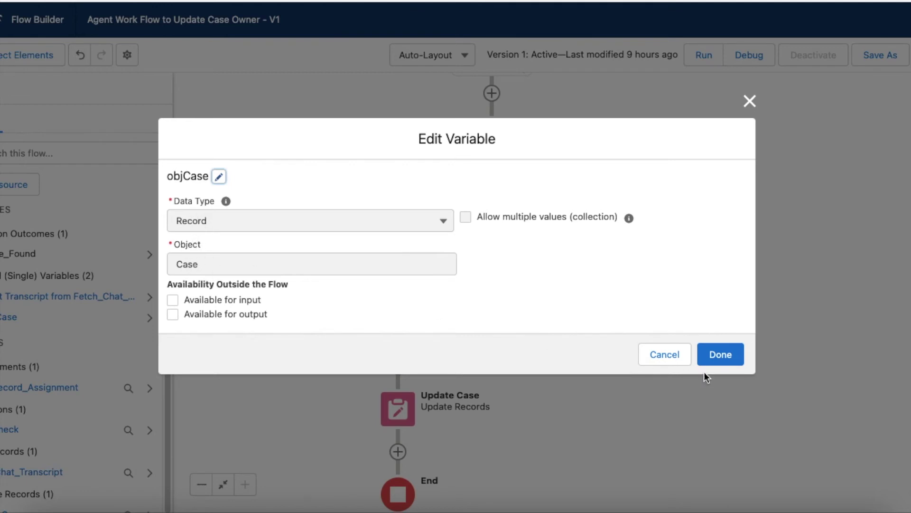
Step: Close objCase and re-check Case Record Assignment's Case ID and Owner ID values
{"action": "left_click", "coordinate": [728, 363]}
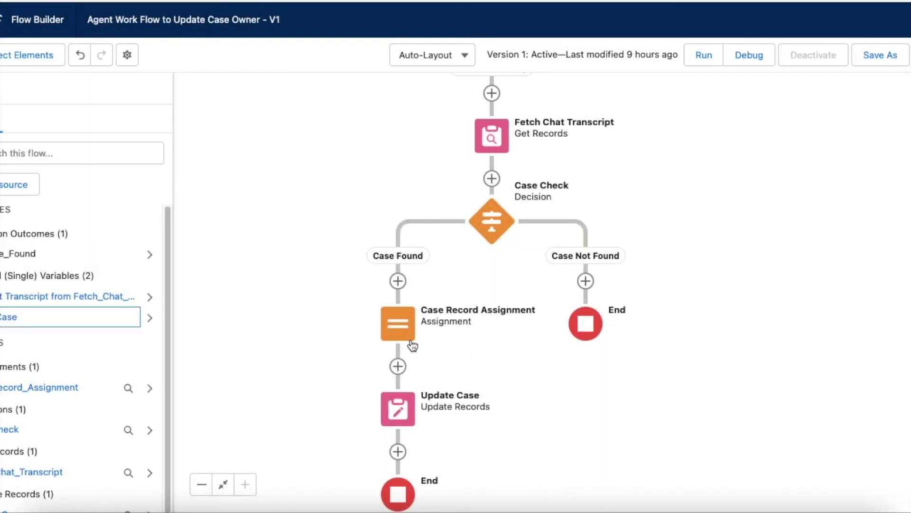
{"action": "left_click", "coordinate": [407, 339]}
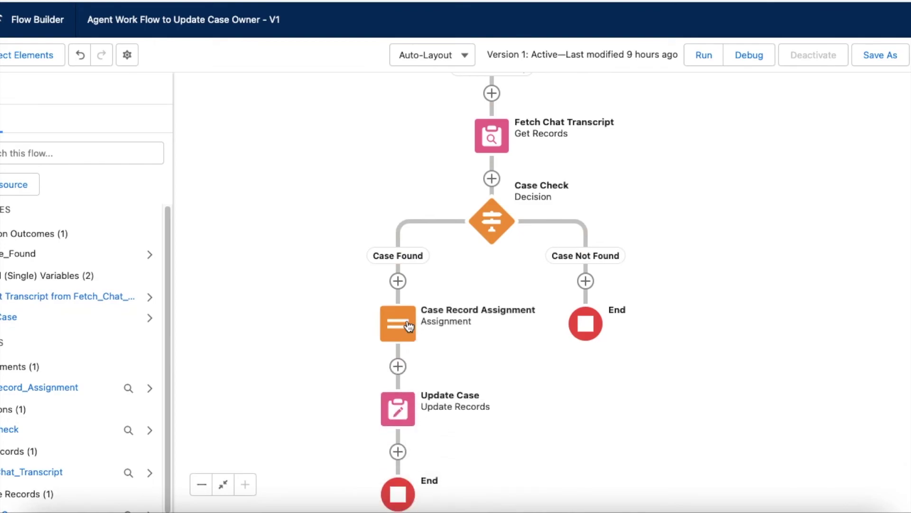
{"action": "double_click", "coordinate": [407, 325]}
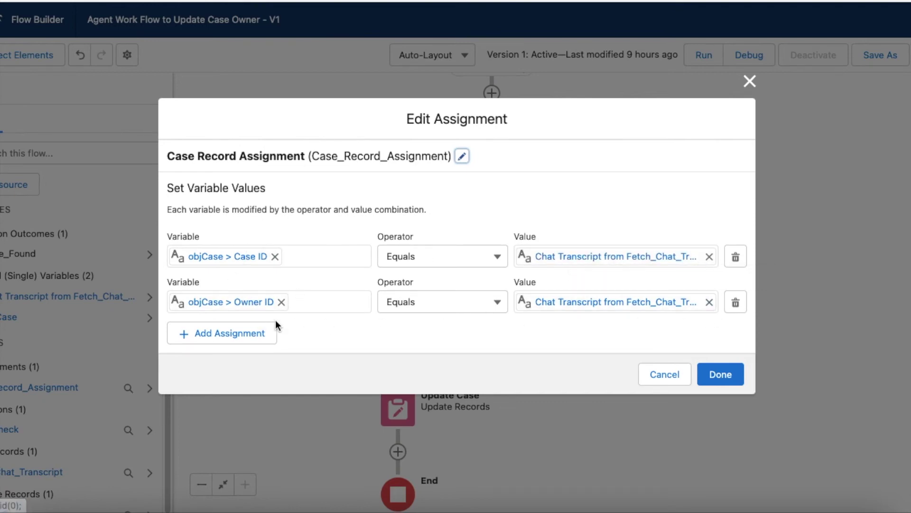
{"action": "left_click", "coordinate": [720, 375]}
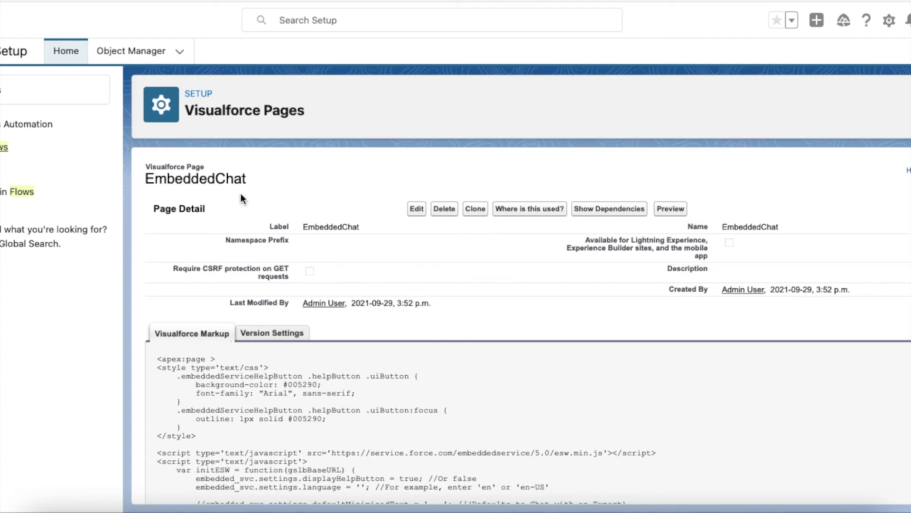
Step: Preview the EmbeddedChat page, set Omni-Channel to Available - Chat, and start a chat from the widget
{"action": "left_click", "coordinate": [671, 209]}
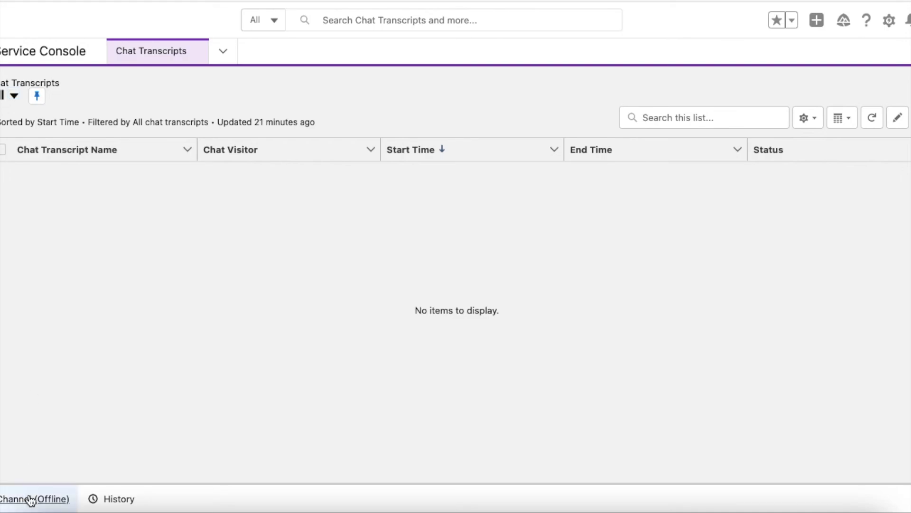
{"action": "left_click", "coordinate": [27, 496]}
{"action": "left_click", "coordinate": [188, 192]}
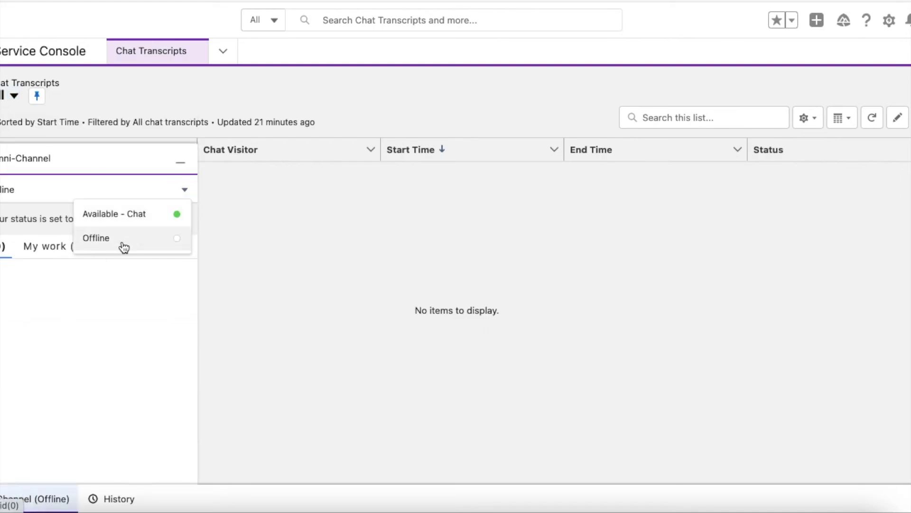
{"action": "left_click", "coordinate": [136, 215]}
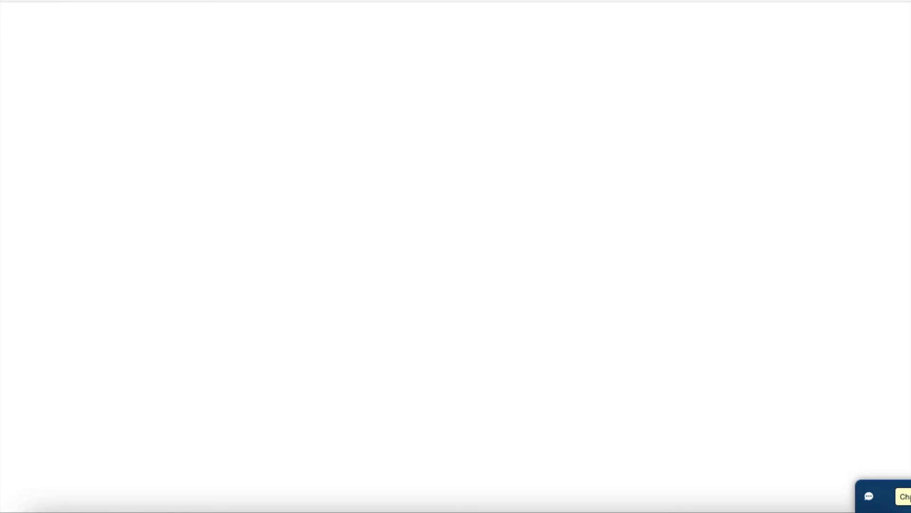
{"action": "left_click", "coordinate": [903, 496]}
Step: Submit the pre-chat form with first and last name Test, a test e-mail, and Test Subject
{"action": "left_click", "coordinate": [792, 230]}
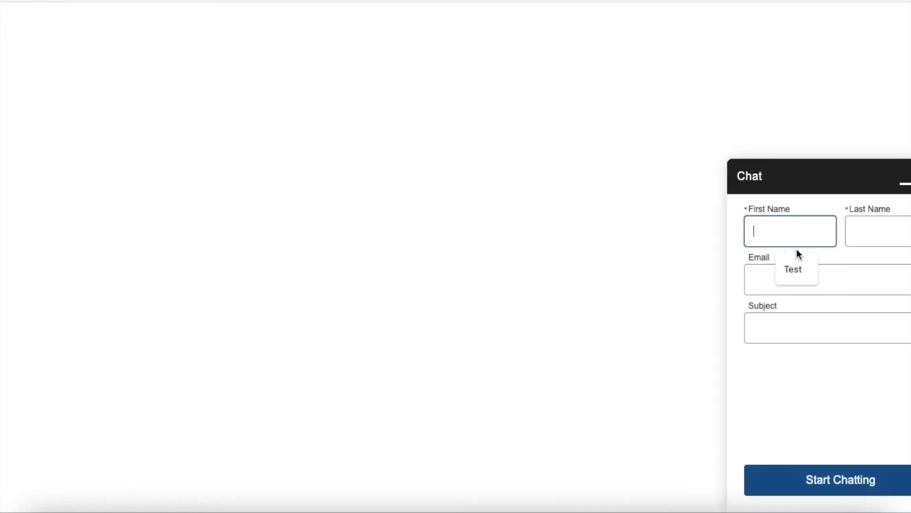
{"action": "left_click", "coordinate": [800, 266]}
{"action": "left_click", "coordinate": [880, 235]}
{"action": "left_click", "coordinate": [885, 270]}
{"action": "left_click", "coordinate": [804, 284]}
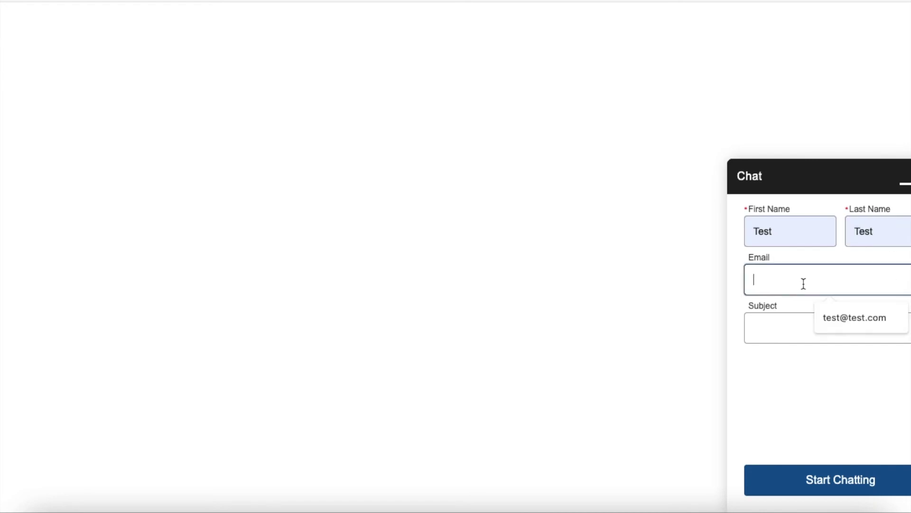
{"action": "left_click", "coordinate": [848, 318]}
{"action": "left_click", "coordinate": [796, 334]}
{"action": "left_click", "coordinate": [852, 388]}
{"action": "left_click", "coordinate": [876, 481]}
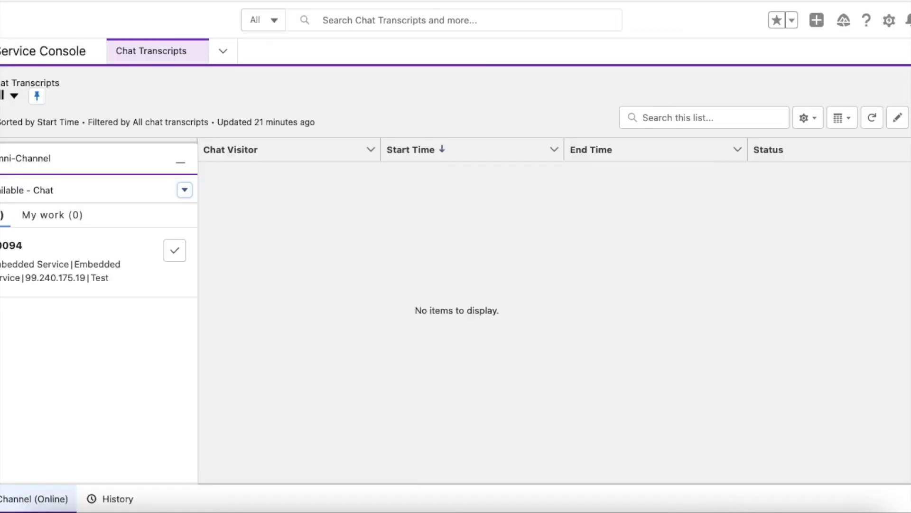
{"action": "mouse_move", "coordinate": [88, 287]}
Step: Accept the incoming chat and check that the transcript's Case Owner shows Admin User
{"action": "left_click", "coordinate": [175, 254]}
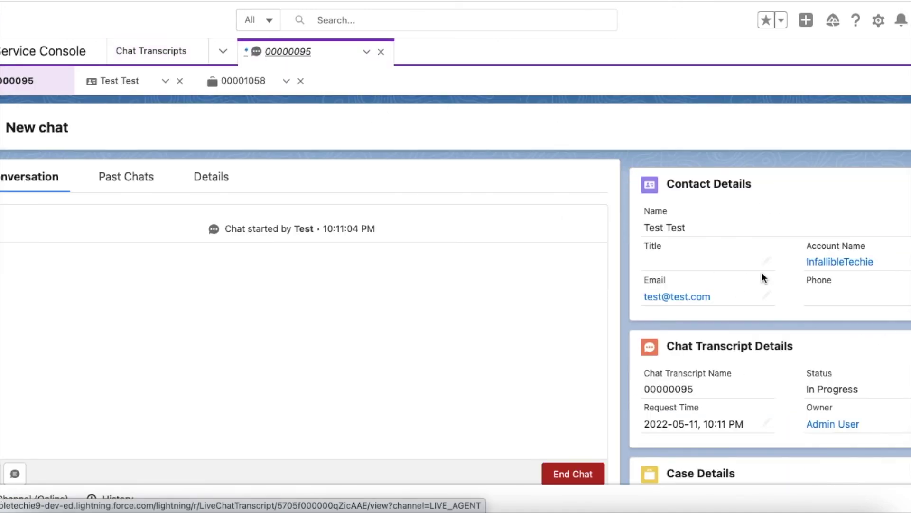
{"action": "scroll", "coordinate": [736, 271], "scroll_direction": "down", "scroll_amount": 3}
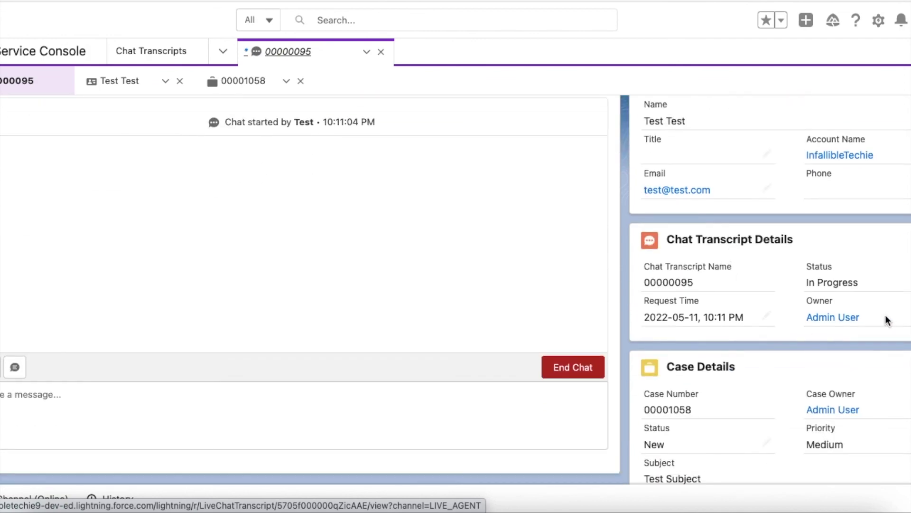
{"action": "scroll", "coordinate": [853, 301], "scroll_direction": "down", "scroll_amount": 2}
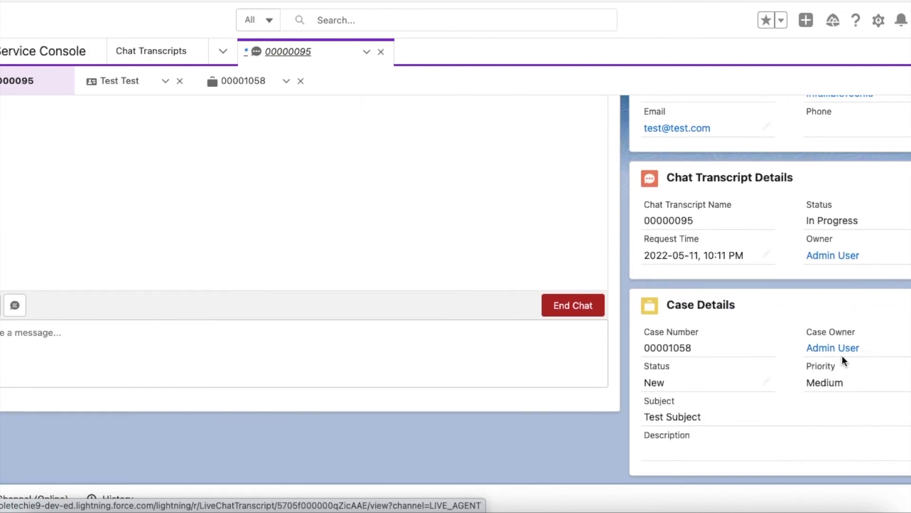
{"action": "left_click_drag", "start_coordinate": [859, 348], "coordinate": [810, 349]}
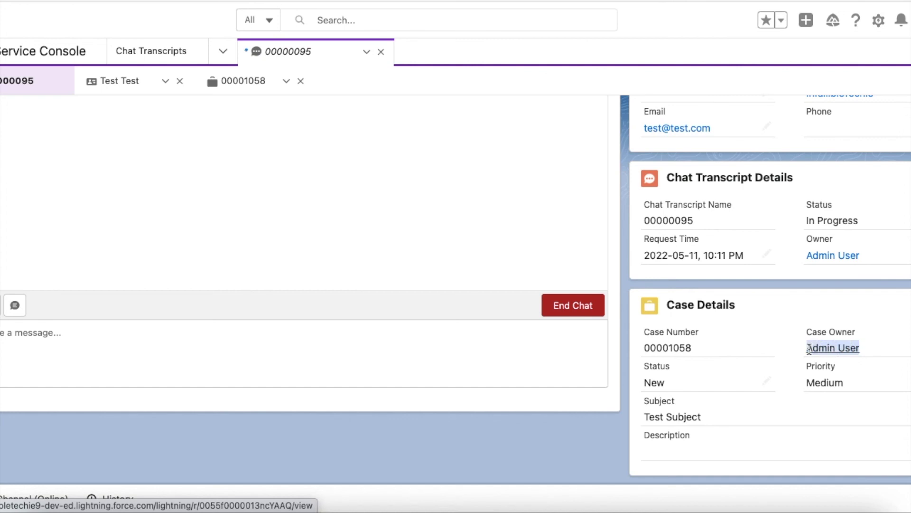
Step: In case 00001058's feed, confirm Case Owner changed from Automated Process to Admin User, then return to transcript 00000095
{"action": "left_click", "coordinate": [239, 87]}
{"action": "scroll", "coordinate": [360, 250], "scroll_direction": "down", "scroll_amount": 3}
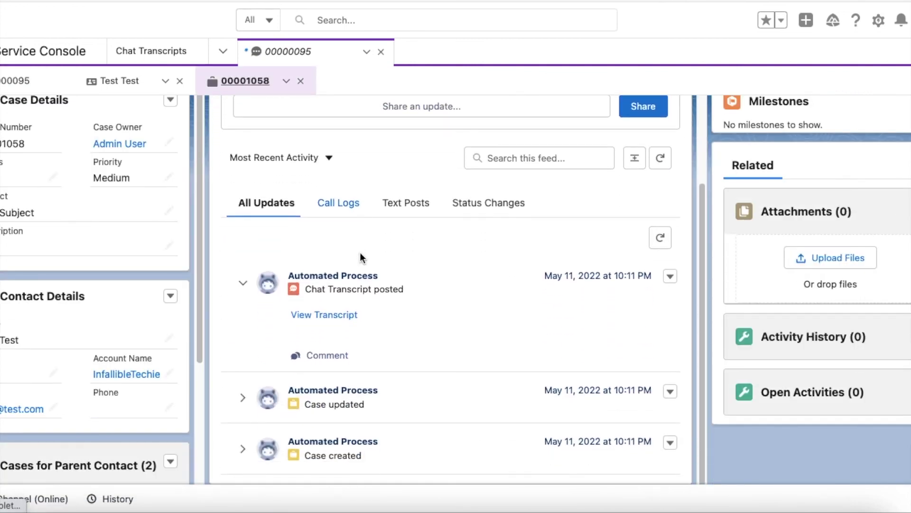
{"action": "left_click", "coordinate": [244, 402]}
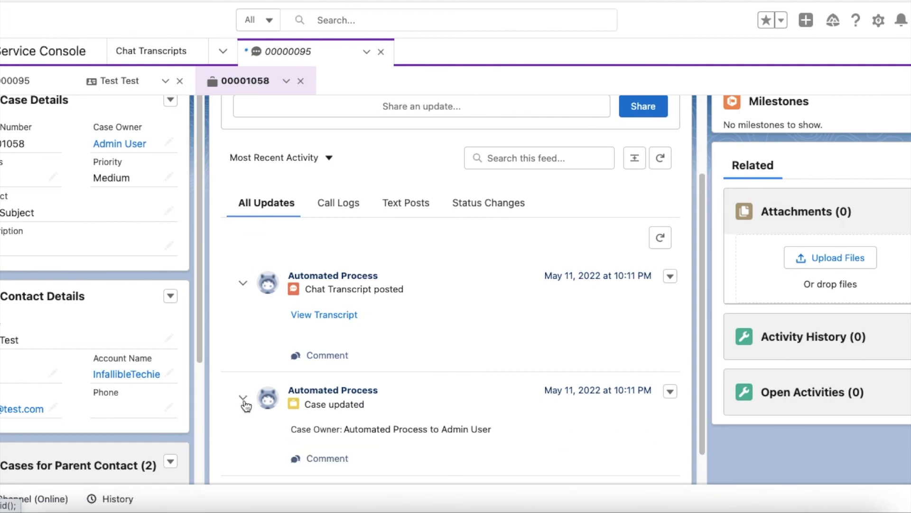
{"action": "left_click_drag", "start_coordinate": [348, 433], "coordinate": [409, 434]}
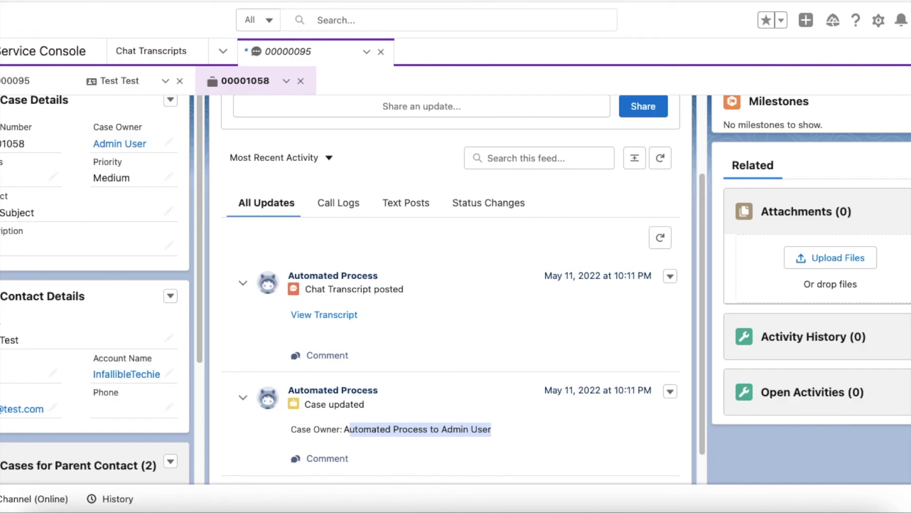
{"action": "scroll", "coordinate": [684, 209], "scroll_direction": "up", "scroll_amount": 1}
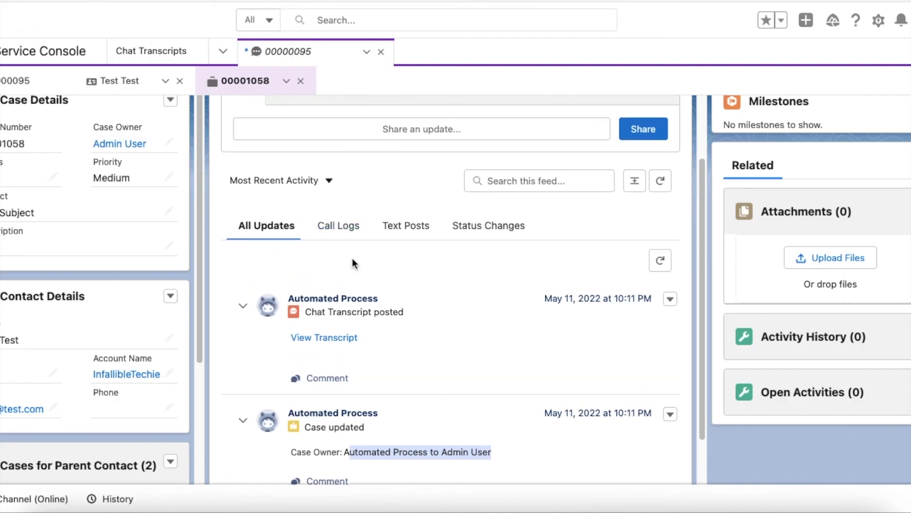
{"action": "left_click", "coordinate": [12, 91]}
{"action": "scroll", "coordinate": [437, 223], "scroll_direction": "down", "scroll_amount": 3}
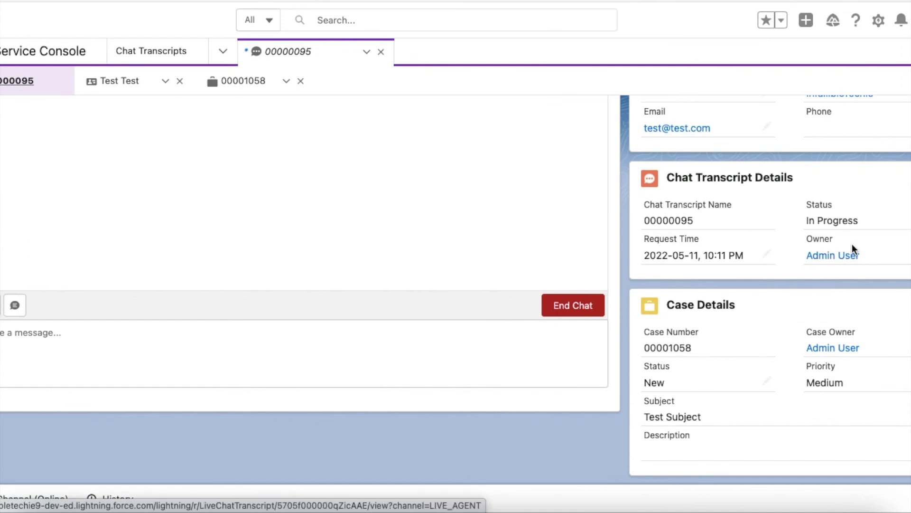